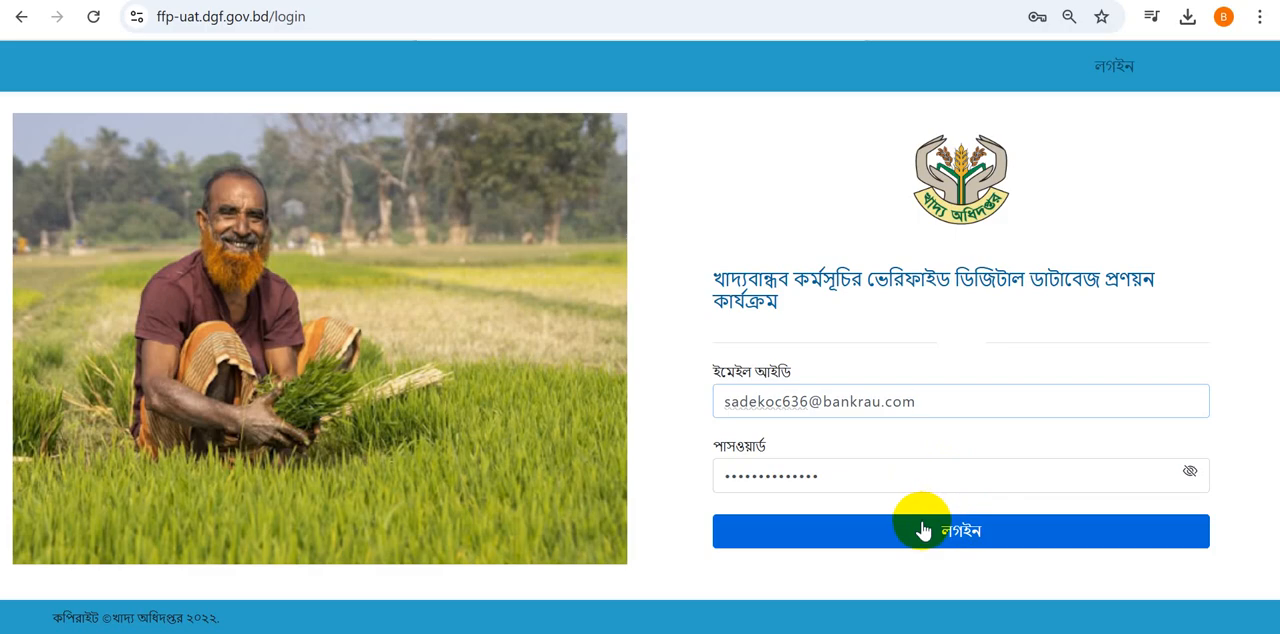
# - Log in with the filled-in e-mail and password and save these credentials in the browser
pyautogui.click(922, 530)
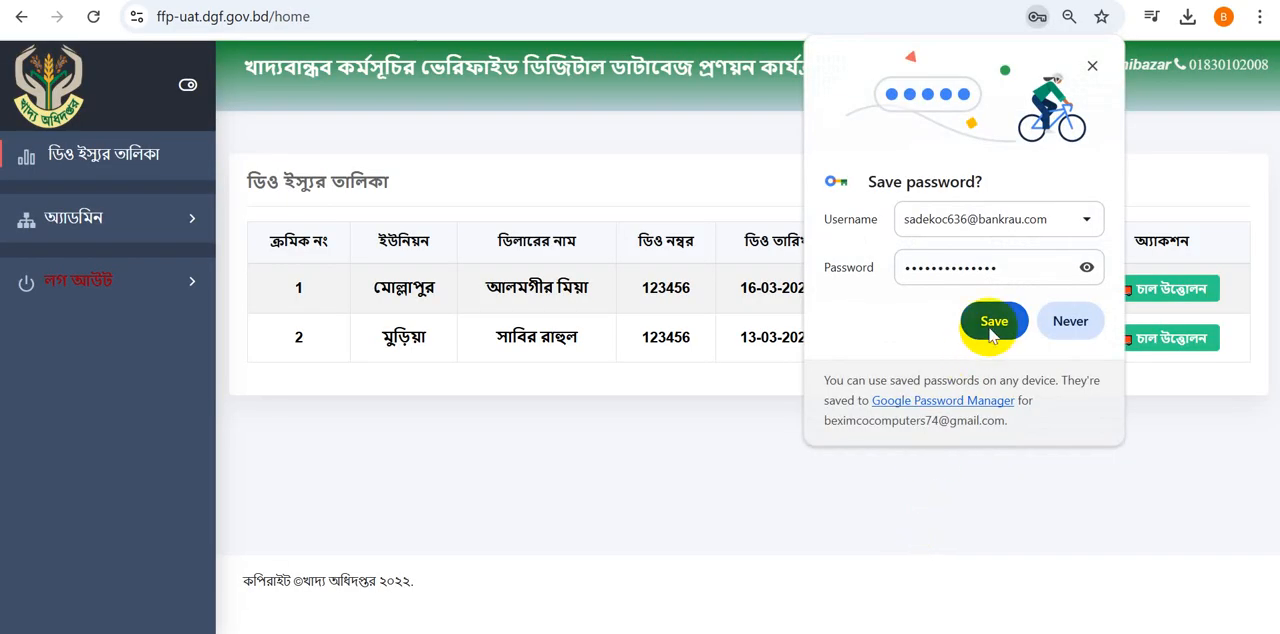
pyautogui.click(965, 320)
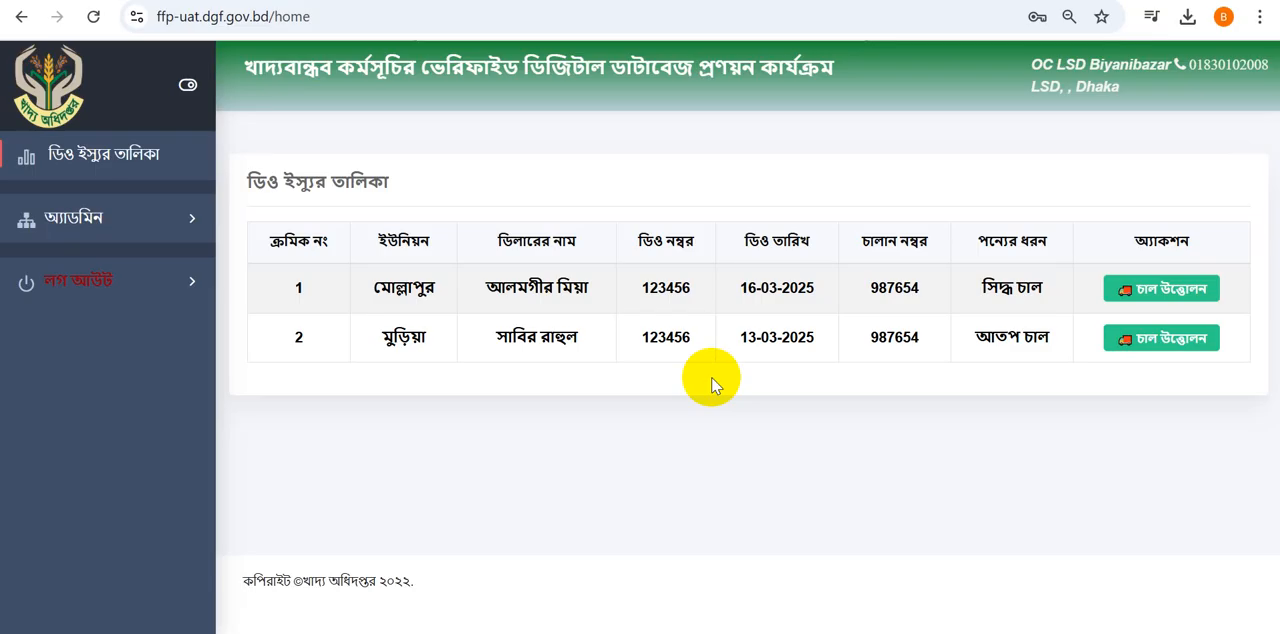
# - Open the rice withdrawal form for the first delivery order in the list and enter a quantity of 1000 kg
pyautogui.click(1145, 290)
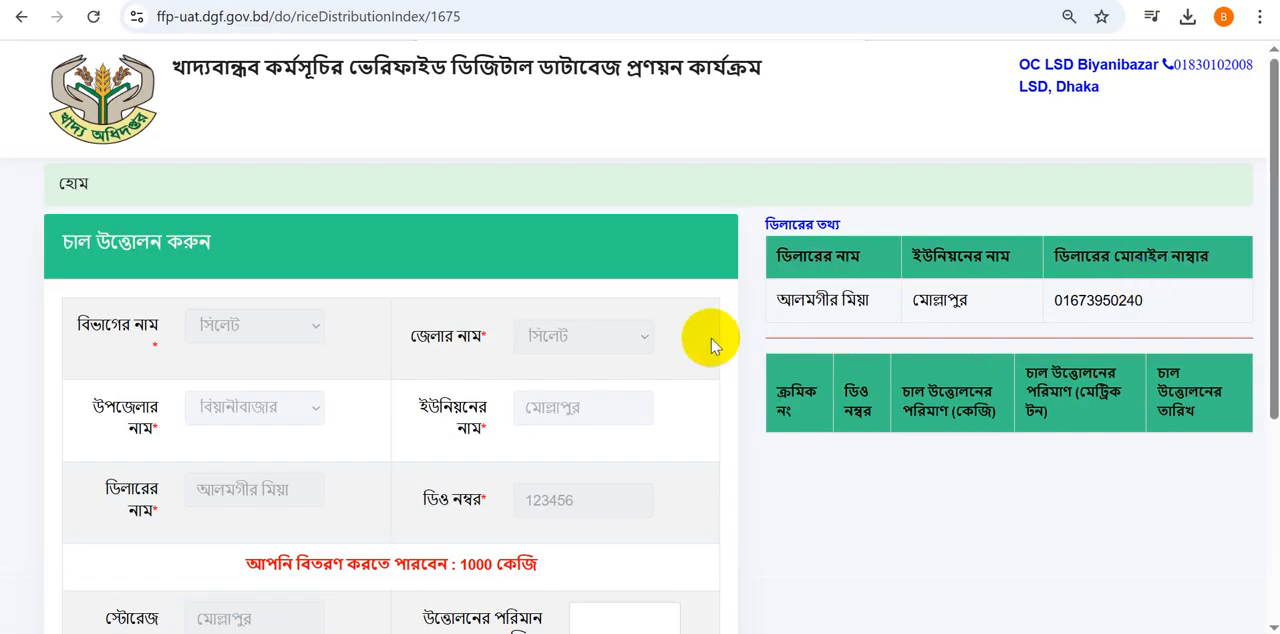
pyautogui.scroll(-1, 475, 385)
pyautogui.scroll(-1, 475, 385)
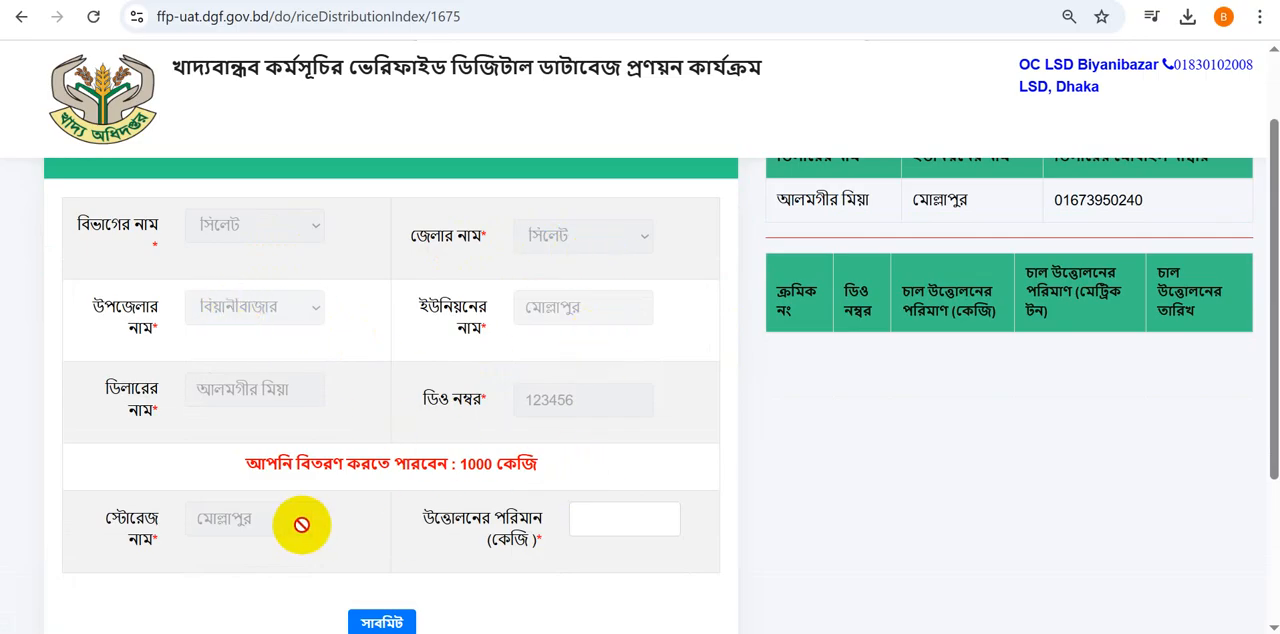
pyautogui.click(577, 518)
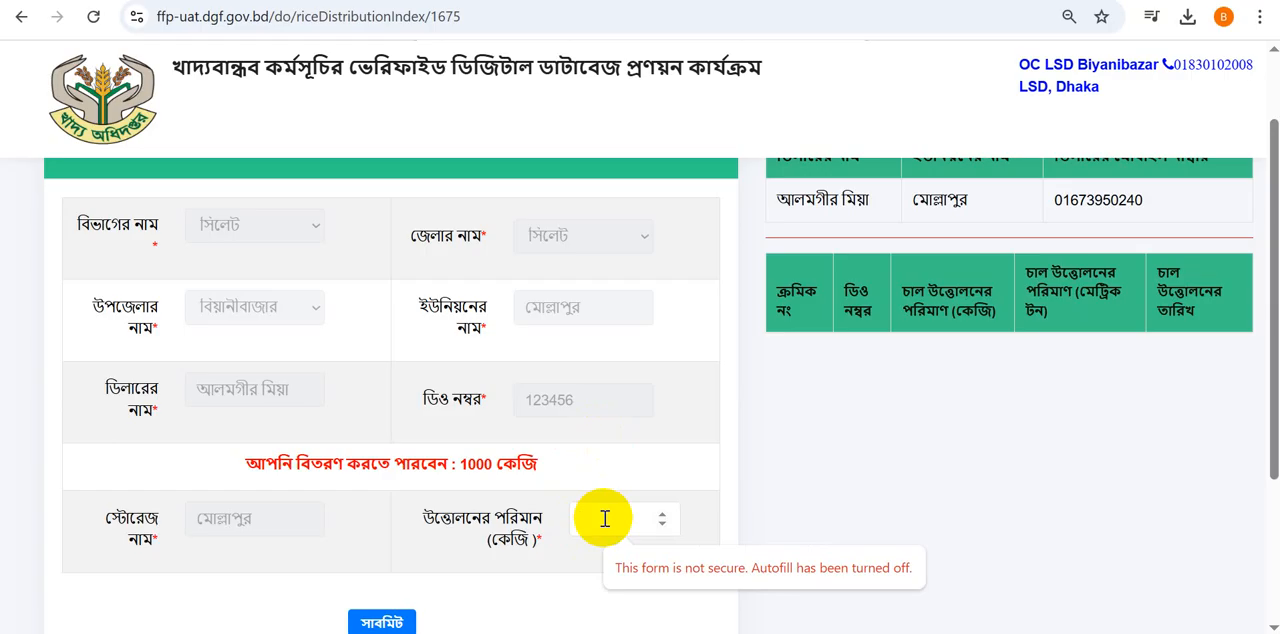
pyautogui.write('1000')
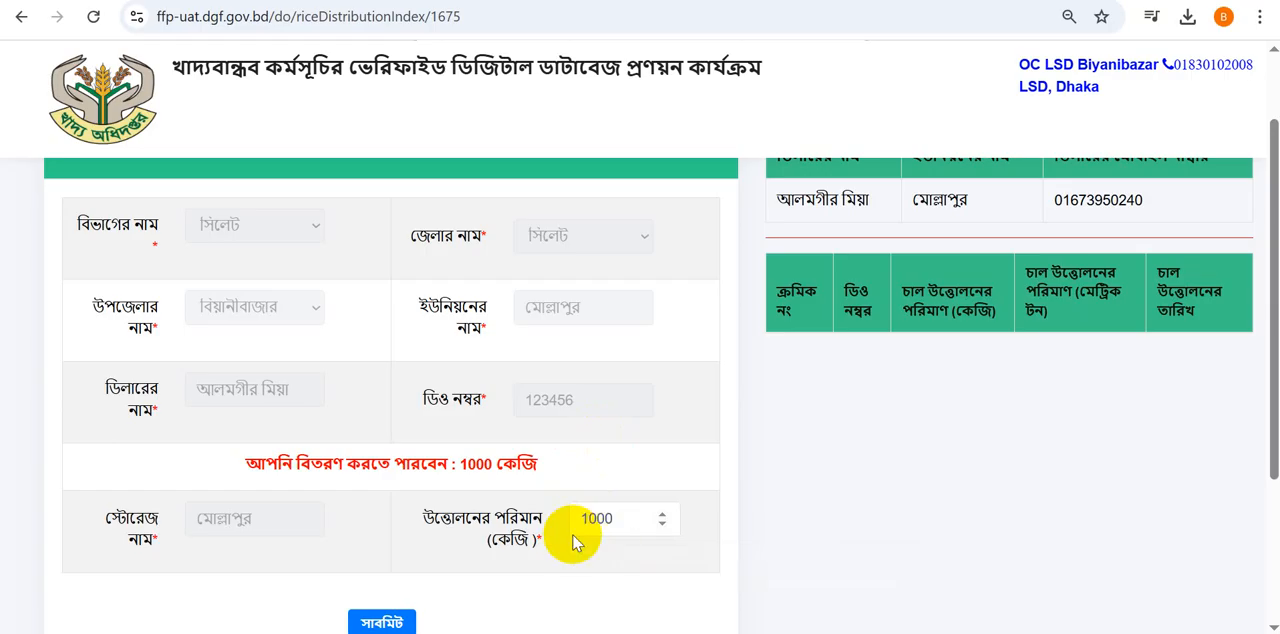
pyautogui.scroll(-2, 370, 558)
pyautogui.scroll(3, 372, 560)
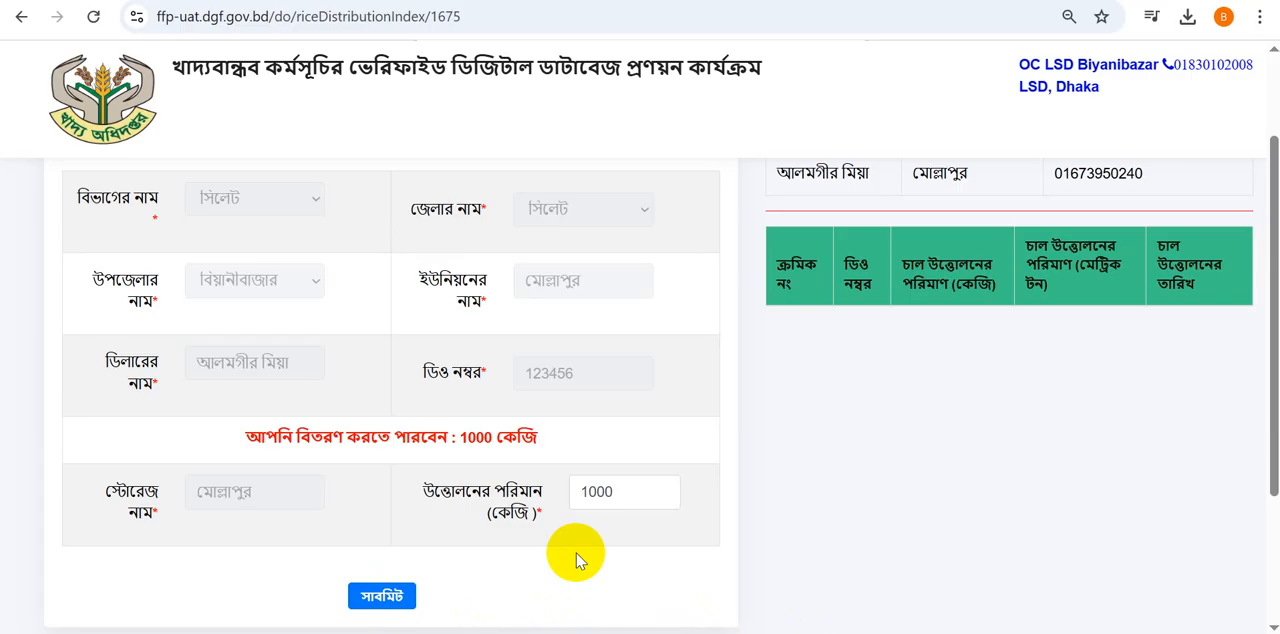
# - Change the rice withdrawal quantity to 500 kg
pyautogui.click(610, 491)
pyautogui.press('BackSpace')
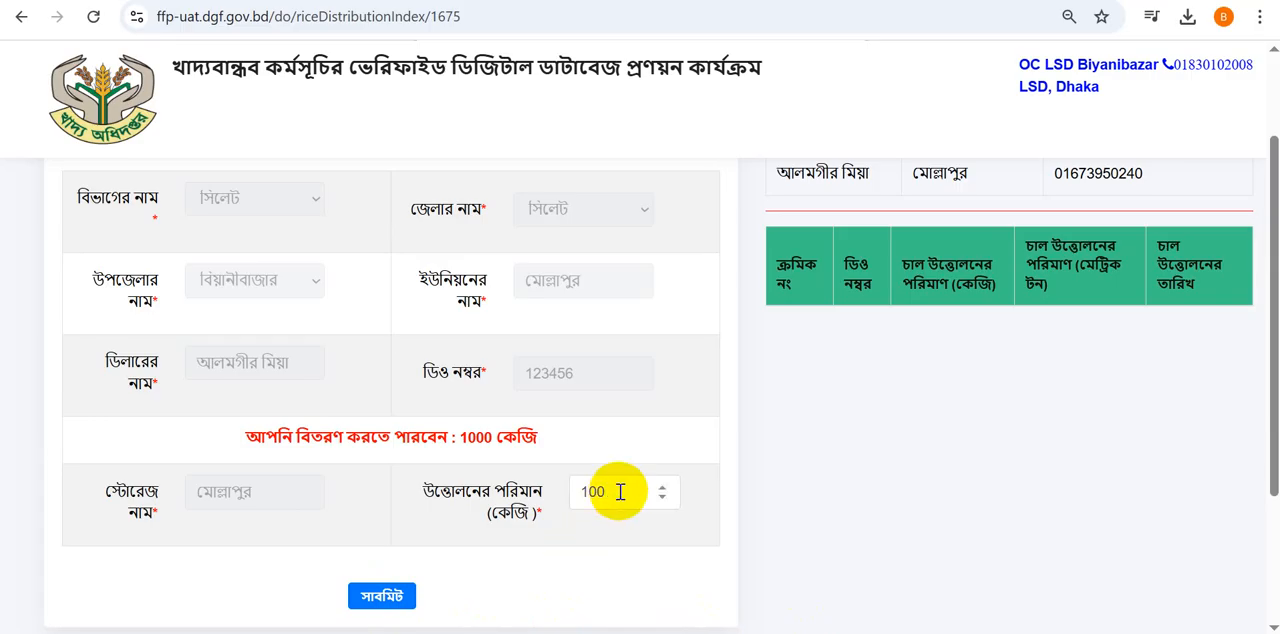
pyautogui.press('BackSpace')
pyautogui.press('BackSpace')
pyautogui.press('BackSpace')
pyautogui.write('500')
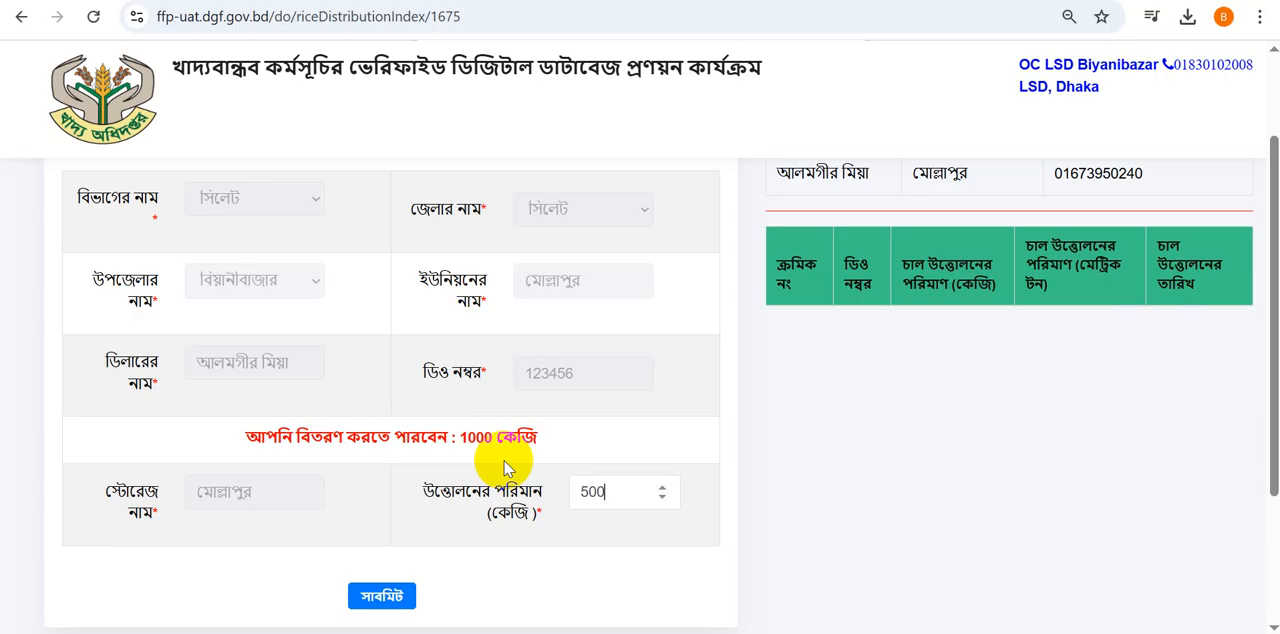
# - Set the withdrawal quantity to 1000 kg and try to submit the rice withdrawal for the dealer
pyautogui.click(606, 491)
pyautogui.press('BackSpace')
pyautogui.press('BackSpace')
pyautogui.press('BackSpace')
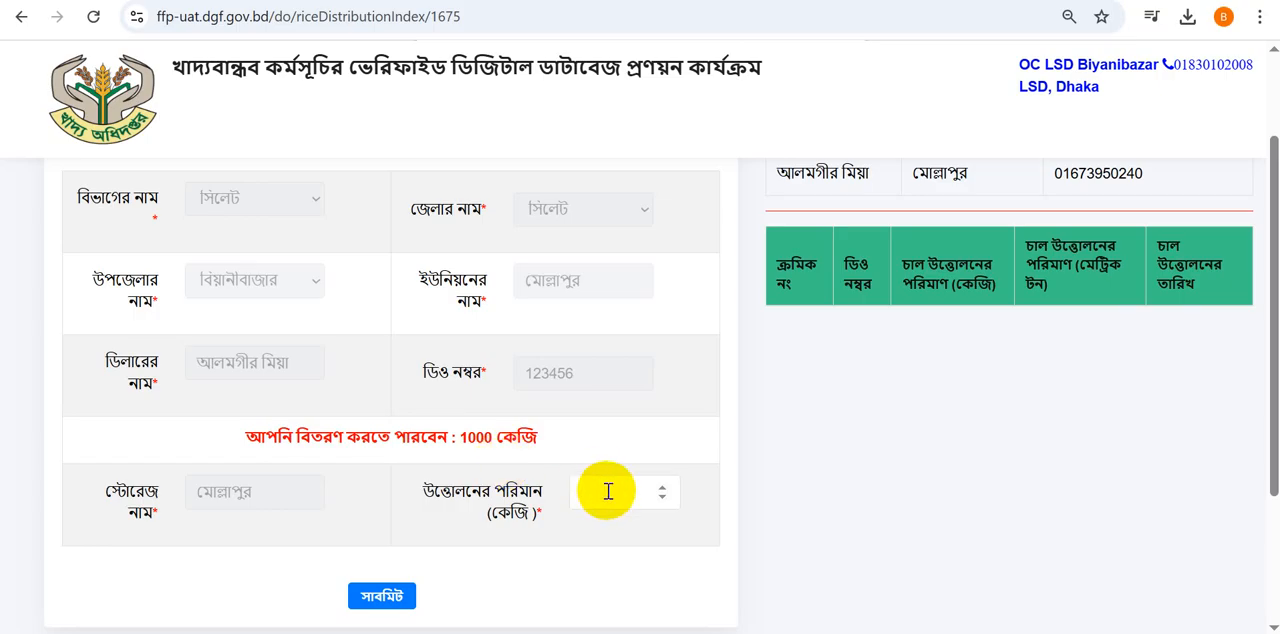
pyautogui.write('1000')
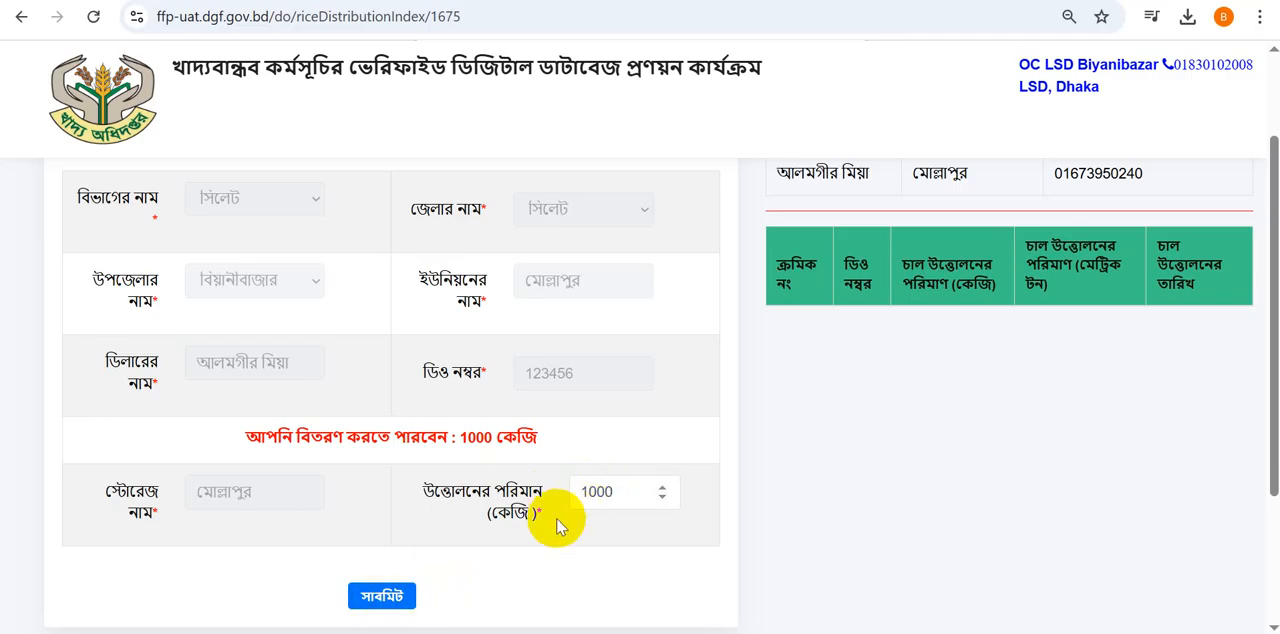
pyautogui.click(383, 600)
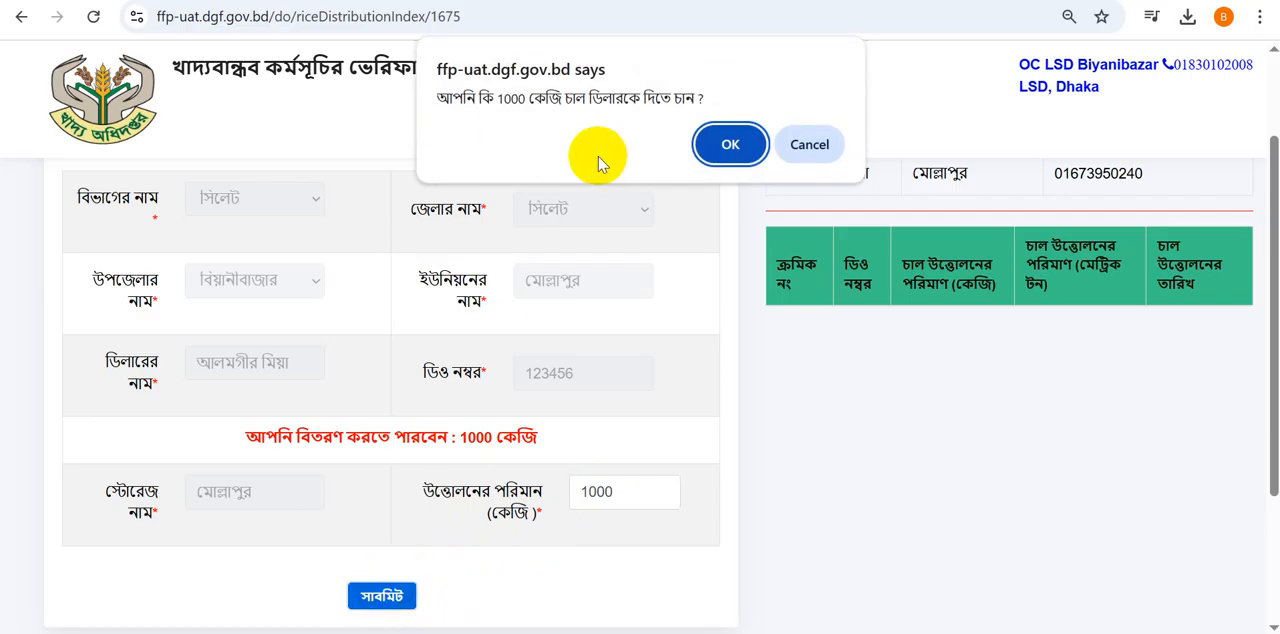
pyautogui.click(727, 146)
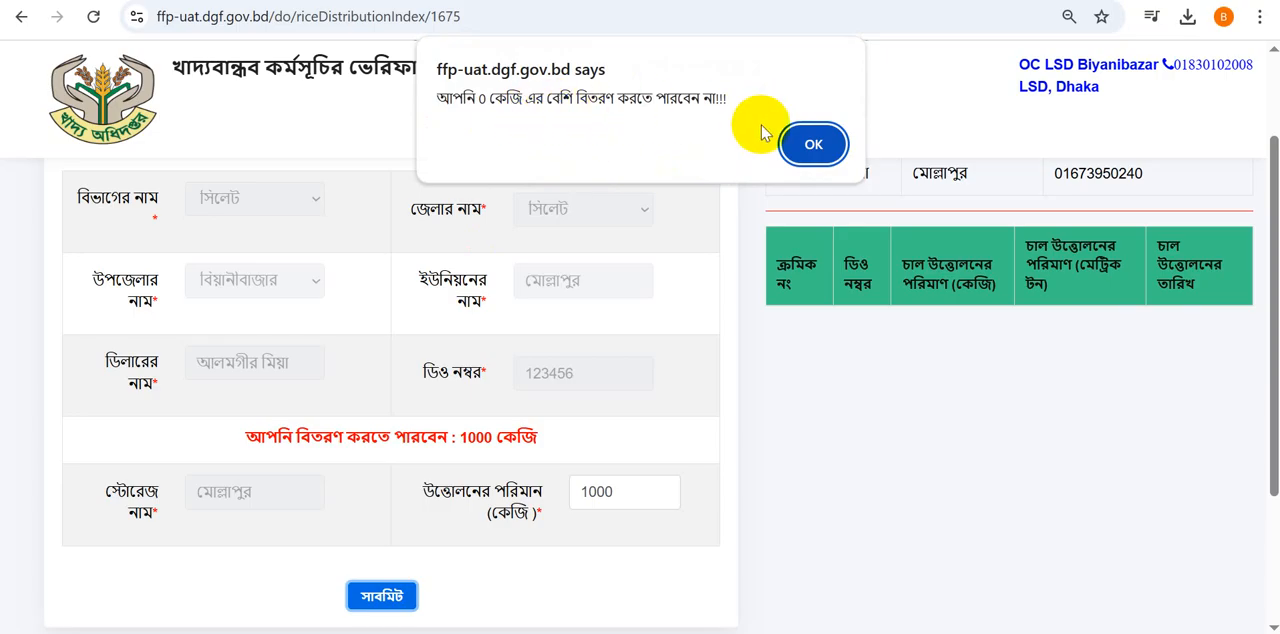
pyautogui.click(814, 146)
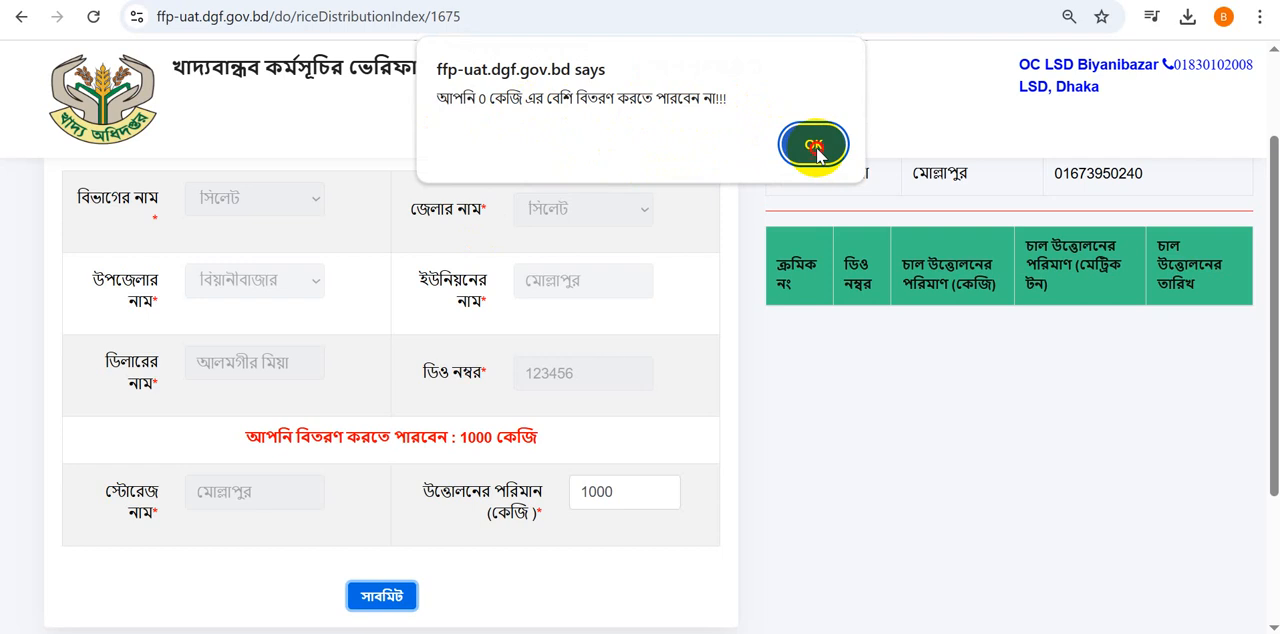
# - Return to the delivery order list and open the rice withdrawal form for the second order
pyautogui.scroll(1, 817, 429)
pyautogui.scroll(1, 817, 429)
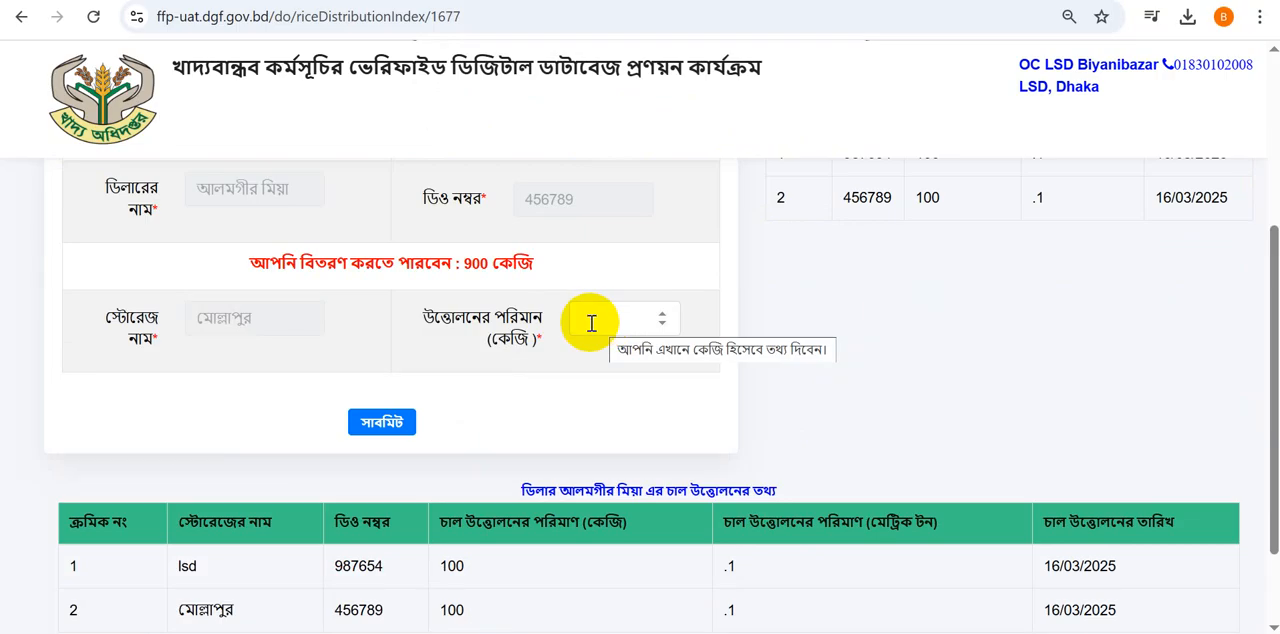
pyautogui.scroll(3, 592, 324)
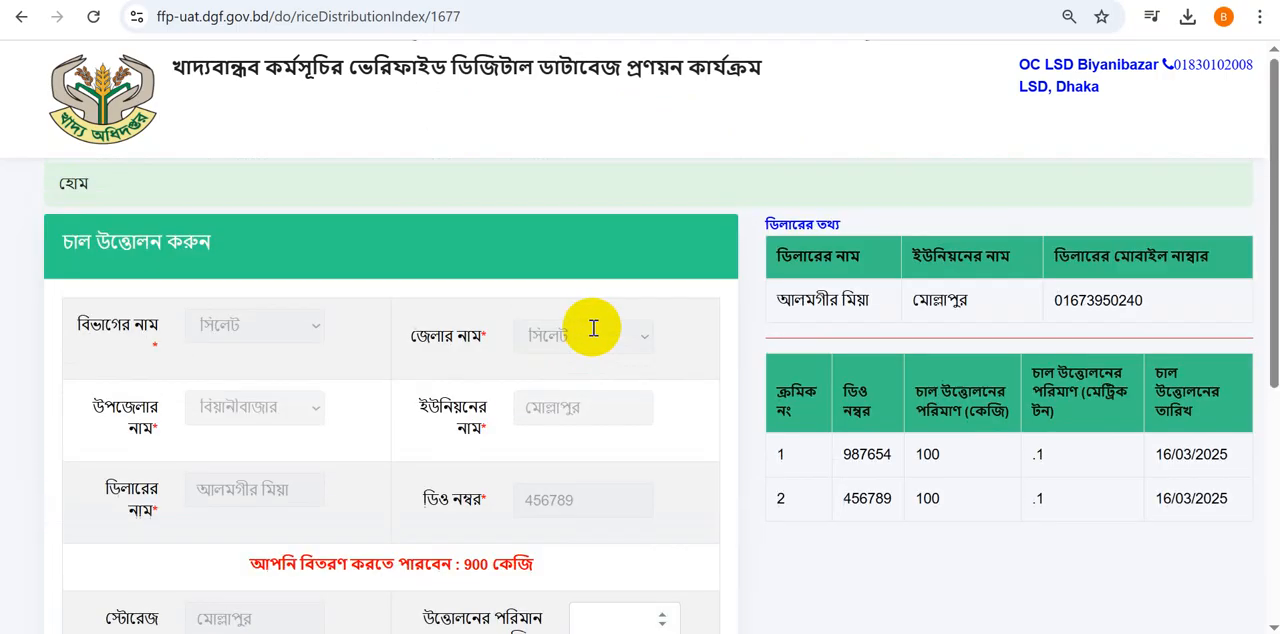
pyautogui.click(21, 16)
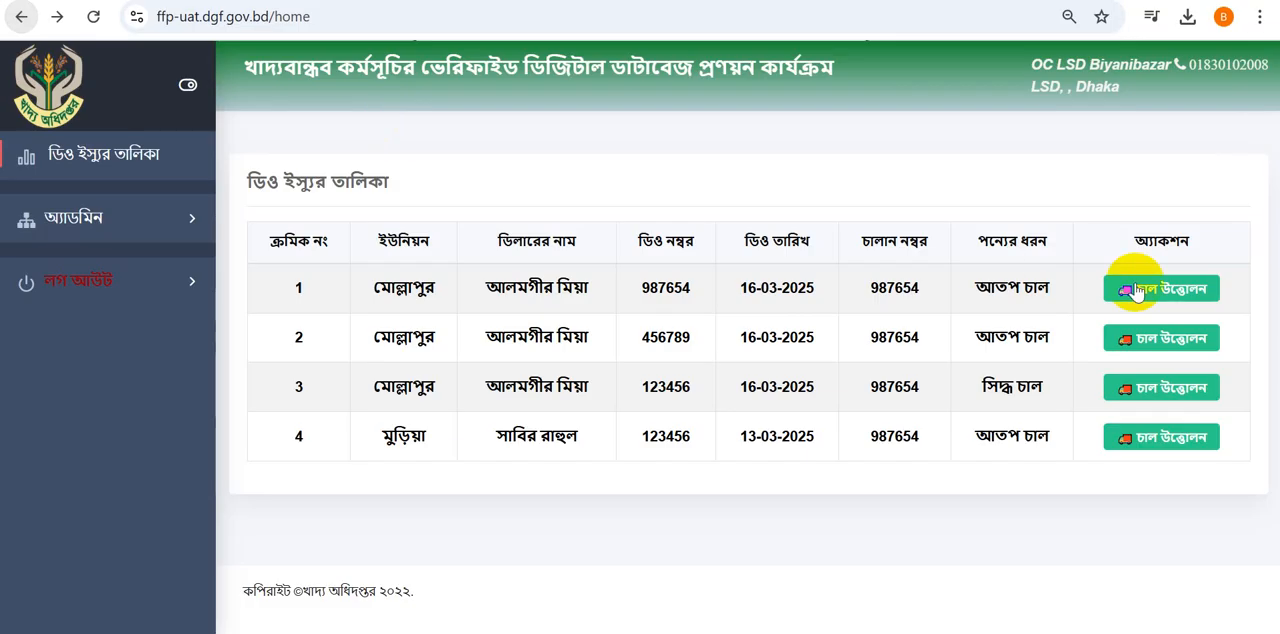
pyautogui.click(1158, 342)
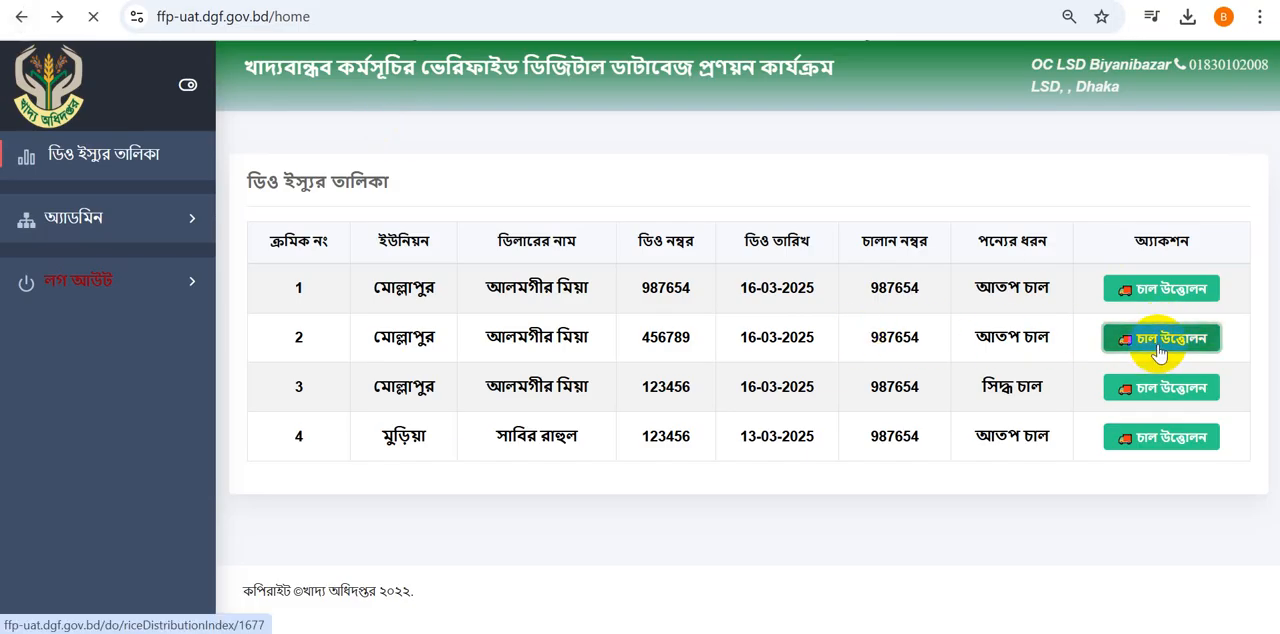
pyautogui.scroll(-2, 620, 394)
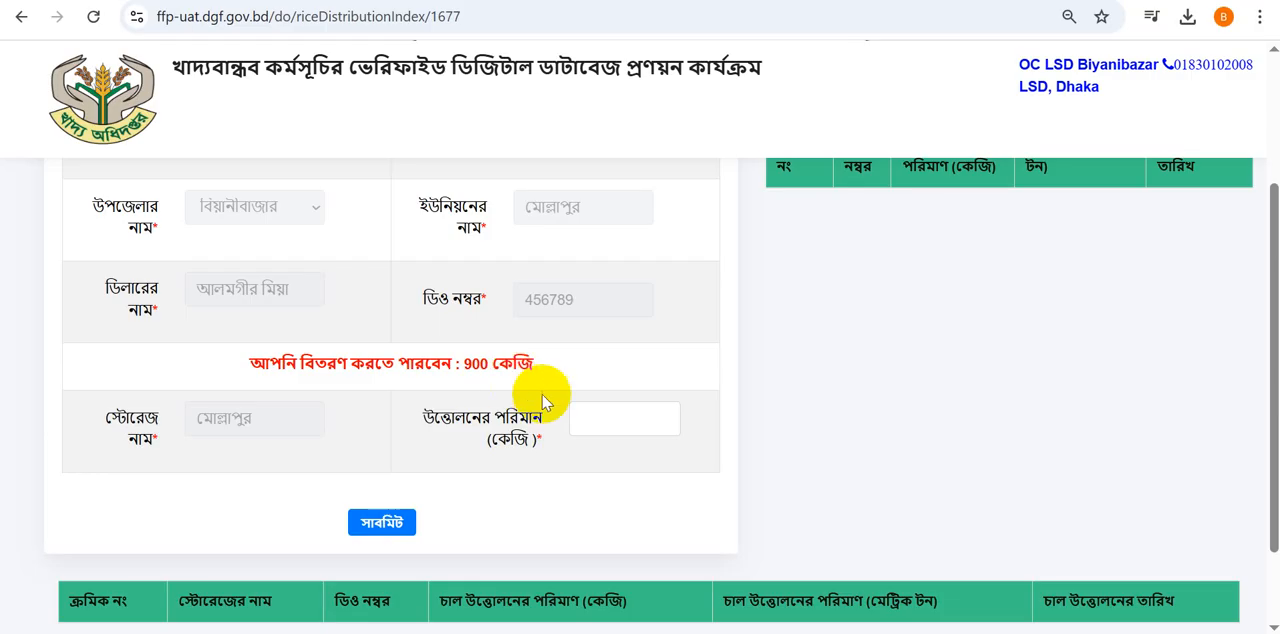
# - Enter a withdrawal quantity of 900 kg and submit the rice withdrawal for the dealer
pyautogui.click(611, 414)
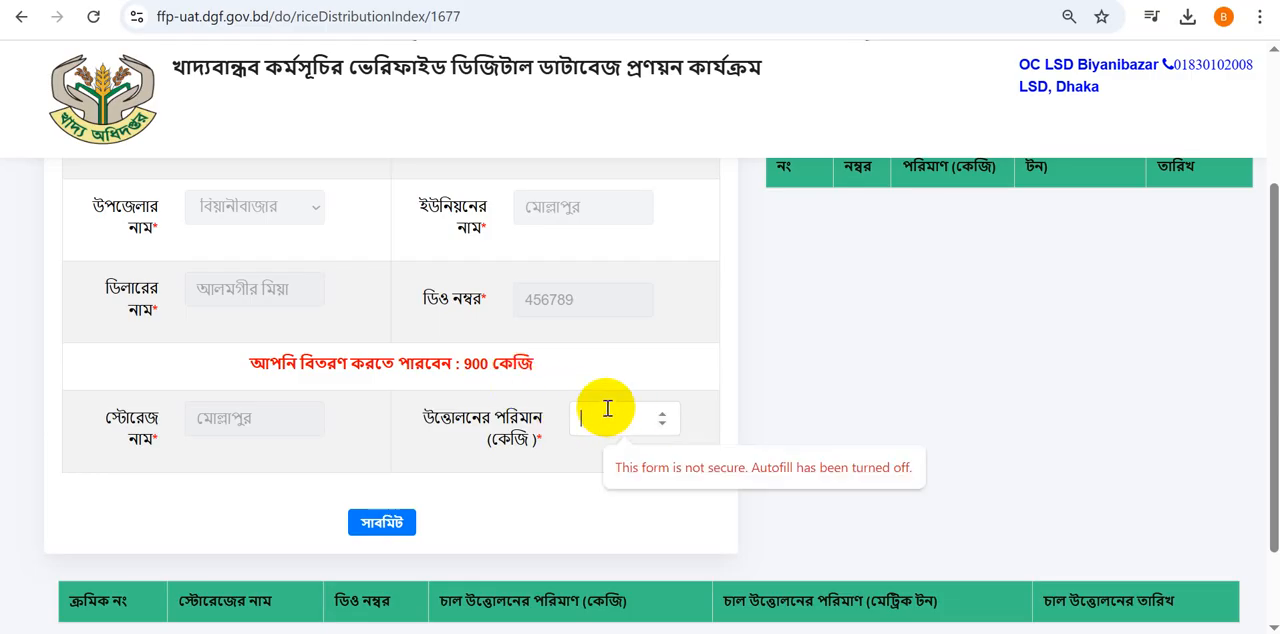
pyautogui.write('900')
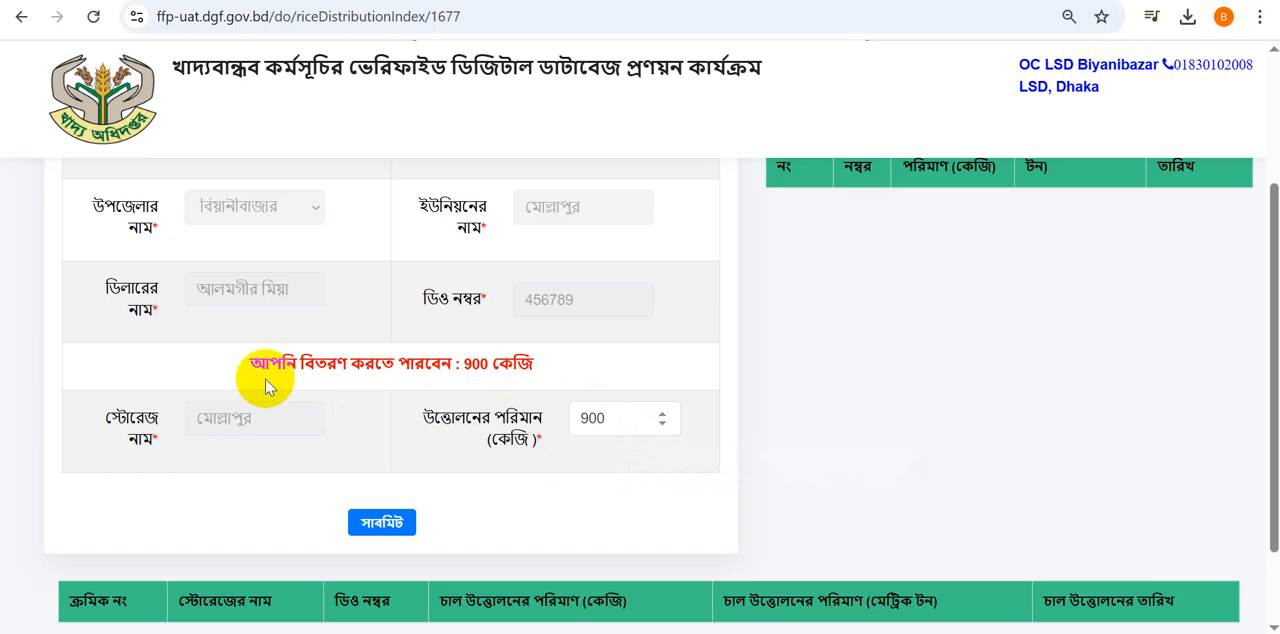
pyautogui.click(381, 524)
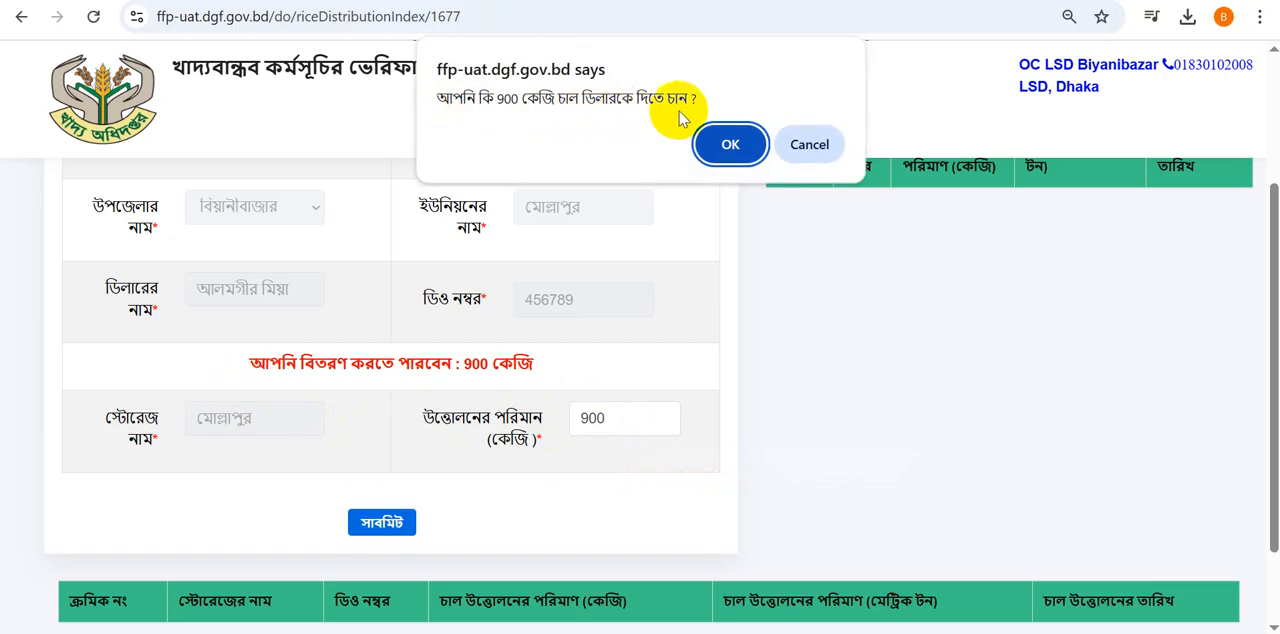
pyautogui.click(735, 145)
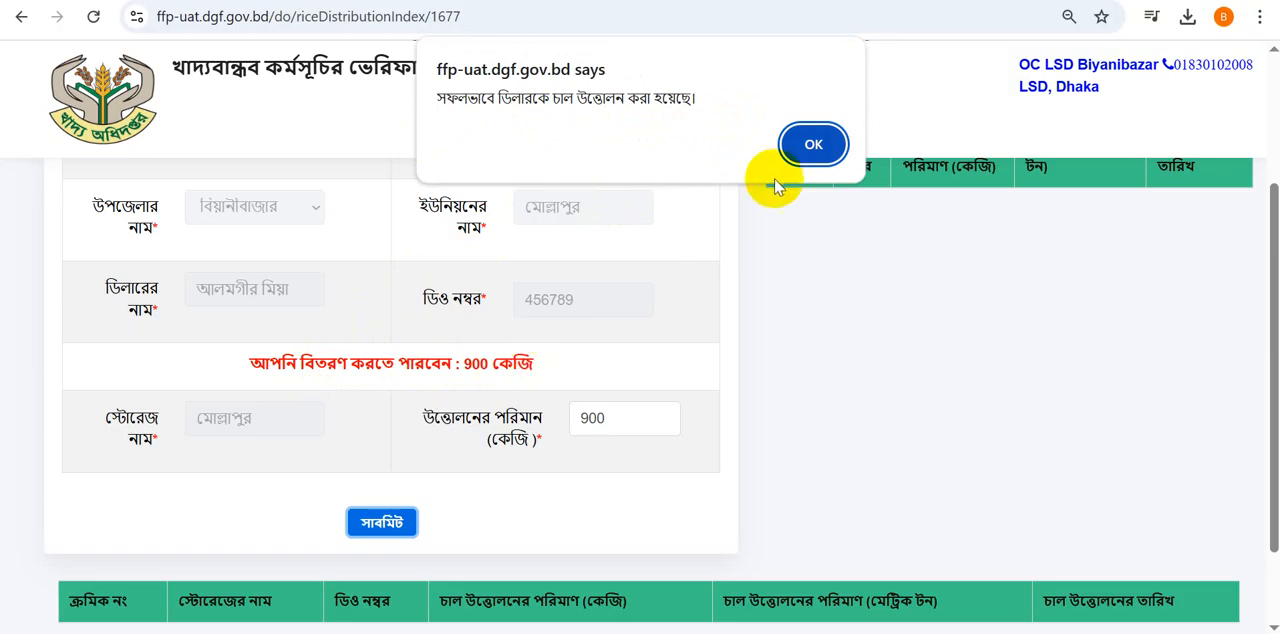
pyautogui.click(808, 147)
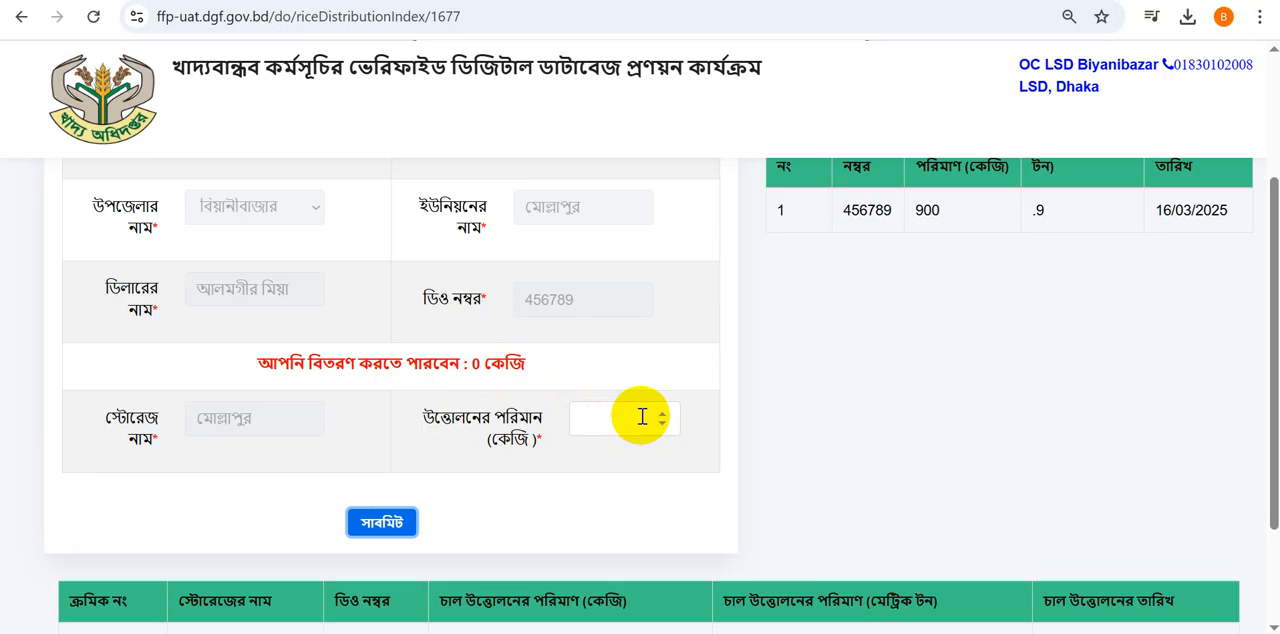
# - Answer the incoming WhatsApp voice call and return to the delivery order list
pyautogui.scroll(2, 640, 410)
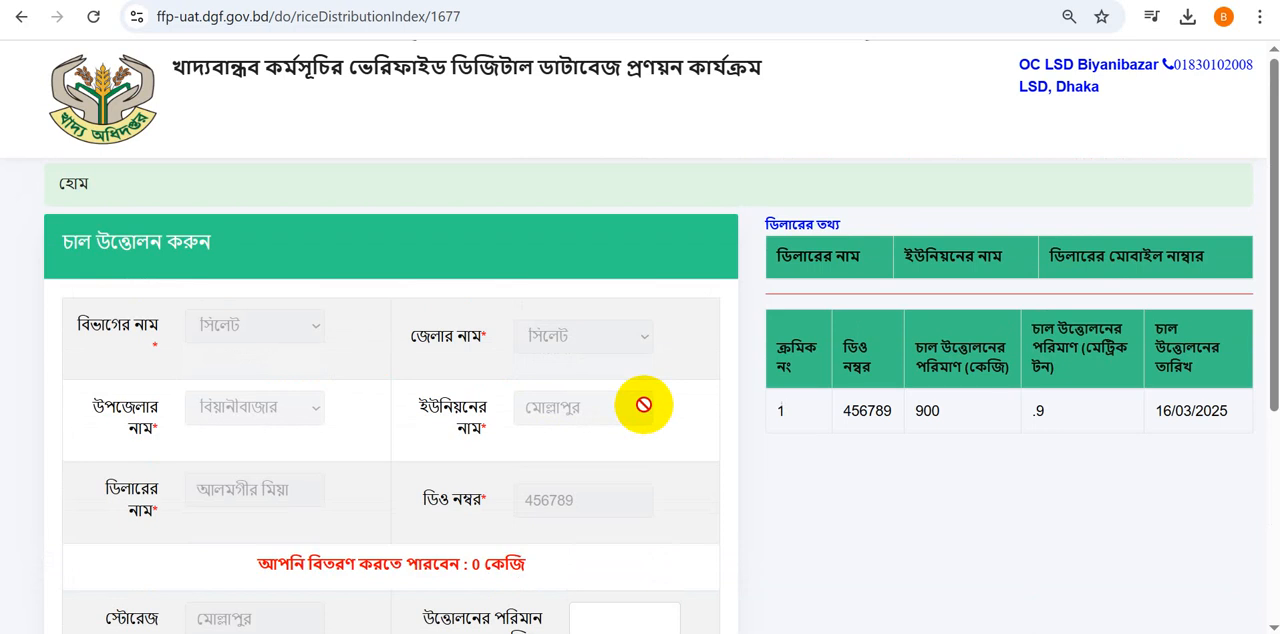
pyautogui.scroll(-2, 635, 410)
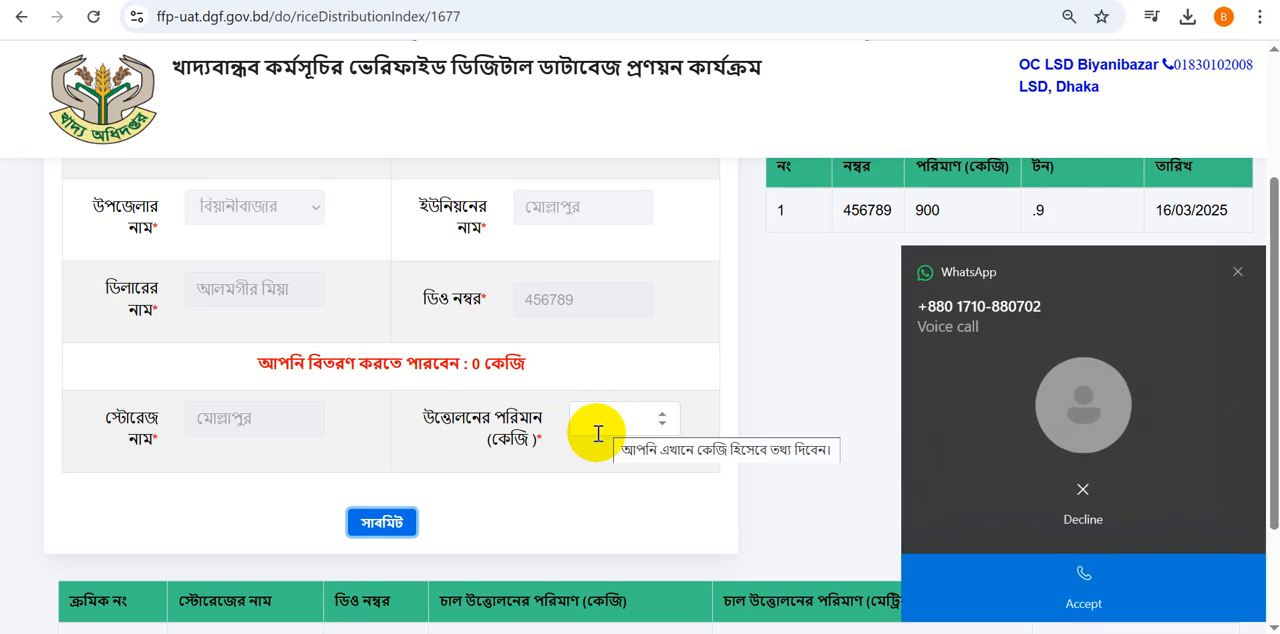
pyautogui.click(1090, 612)
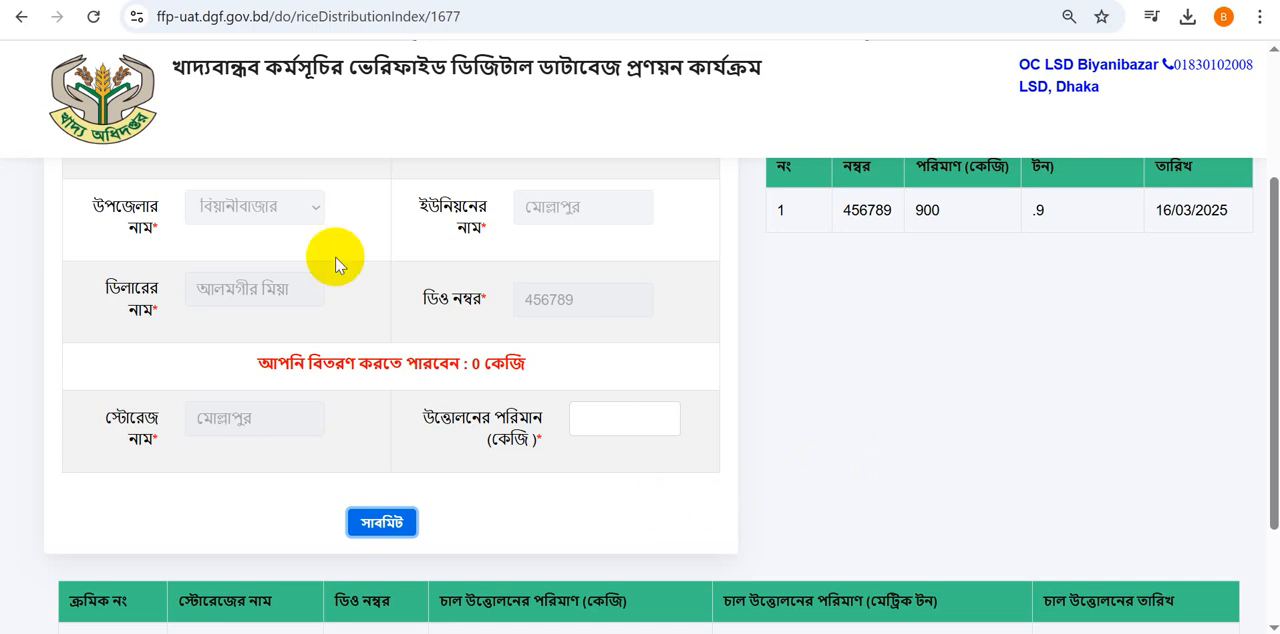
pyautogui.click(78, 108)
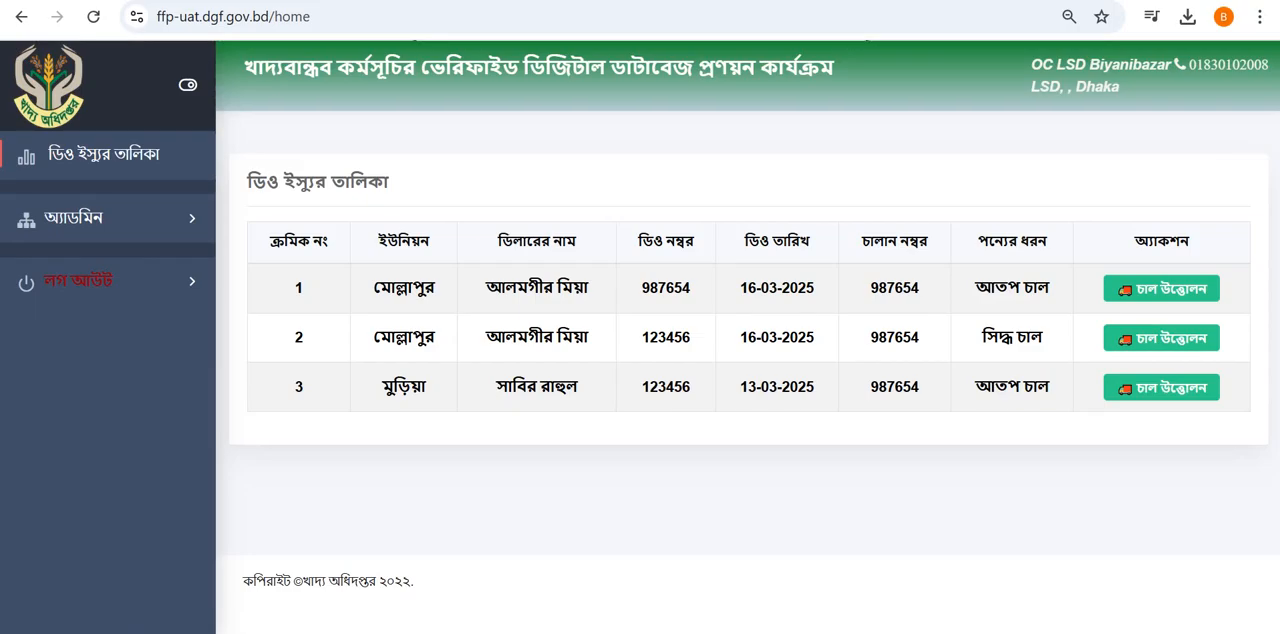